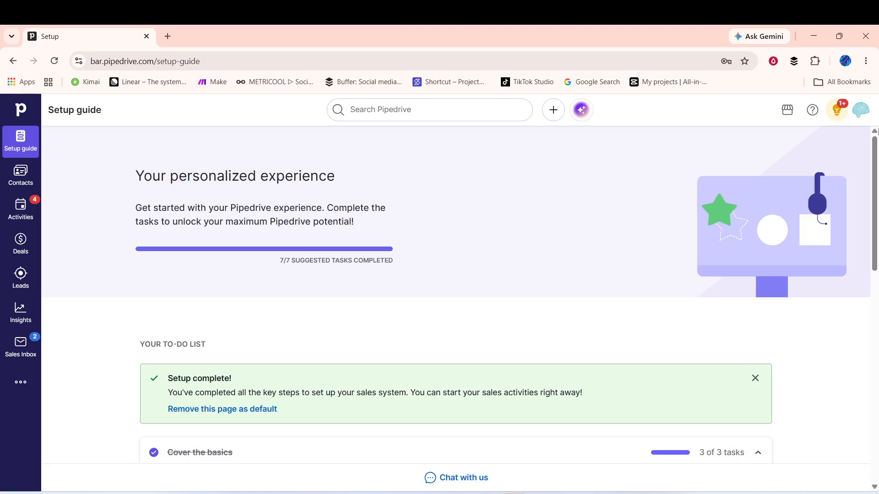
Open the Data fields page of the company settings
click(859, 111)
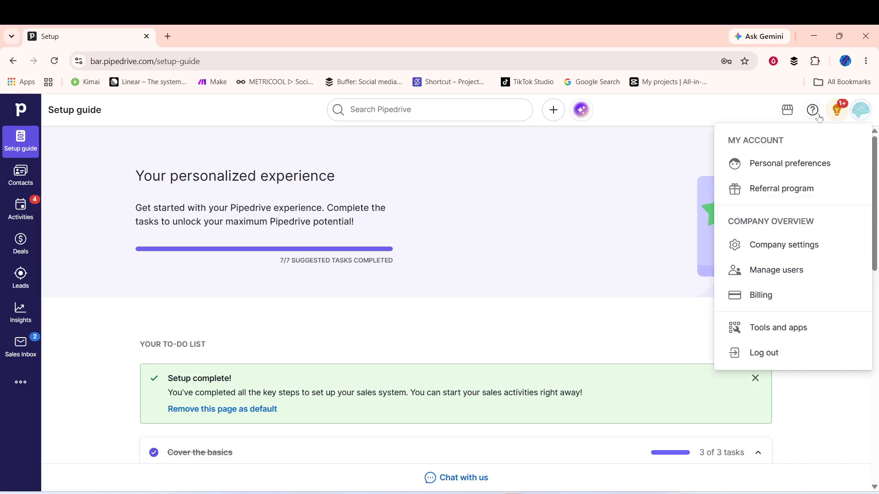
click(798, 163)
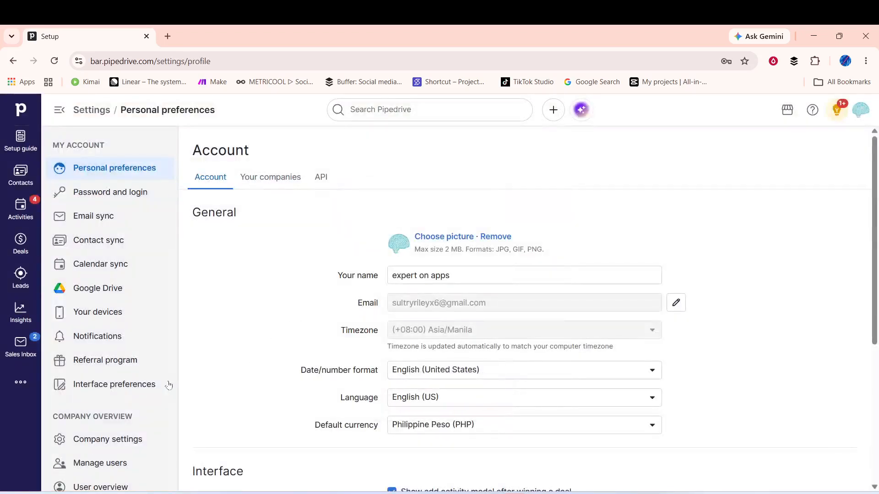
double_click(108, 415)
click(108, 414)
triple_click(108, 414)
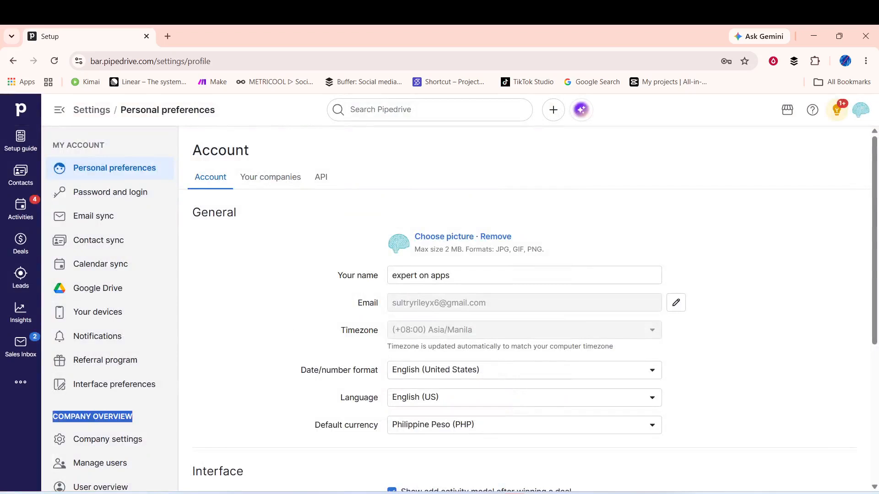
scroll(105, 403, down, 1)
scroll(104, 403, down, 4)
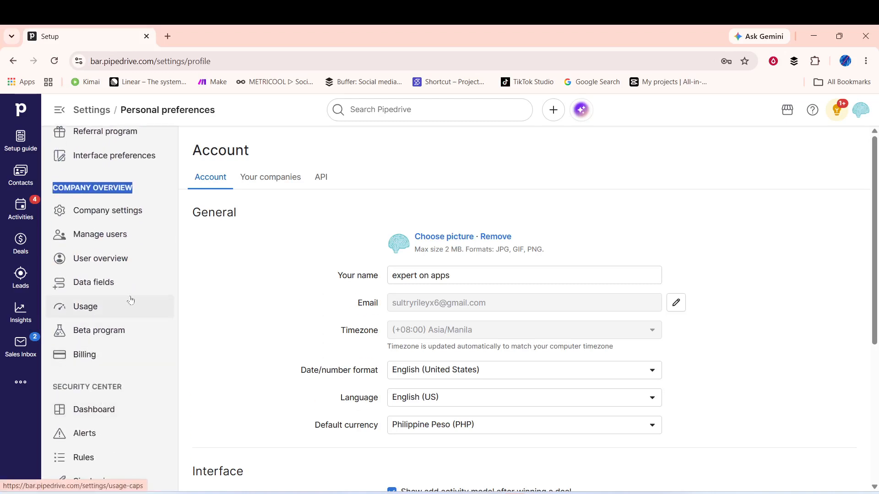
click(105, 282)
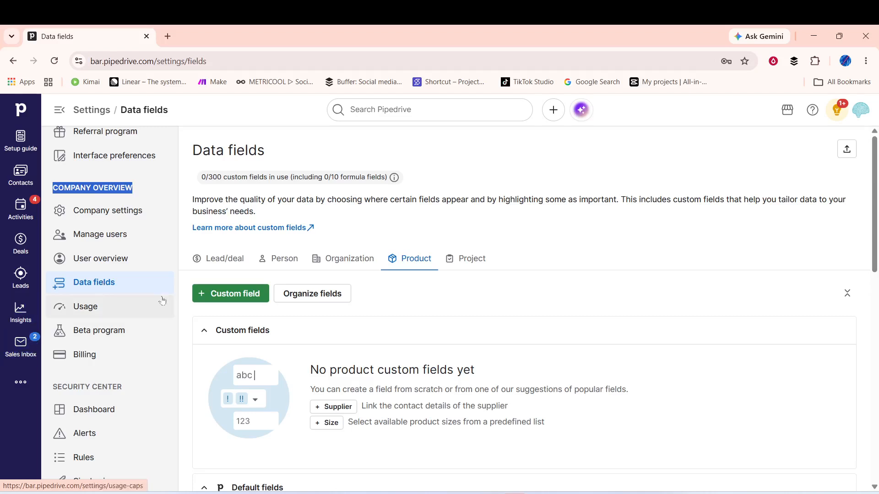
Look through the data fields for leads/deals, persons, organizations, products and projects
click(218, 276)
click(221, 258)
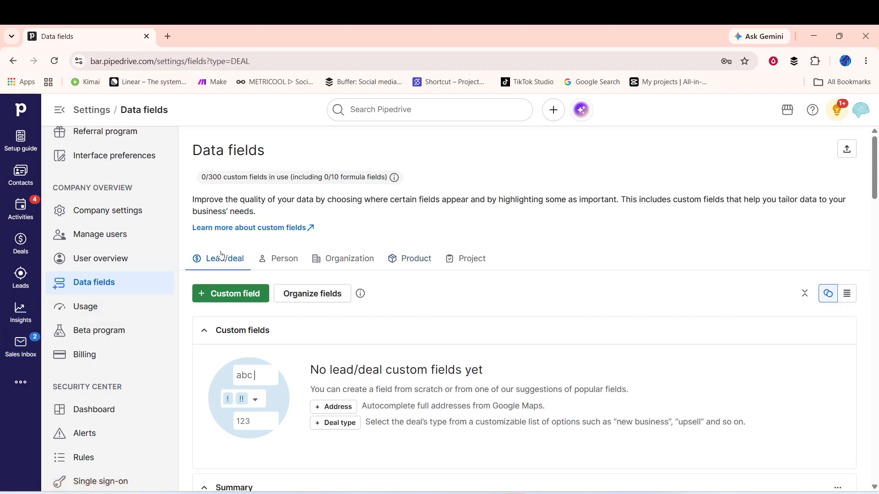
click(264, 260)
click(364, 261)
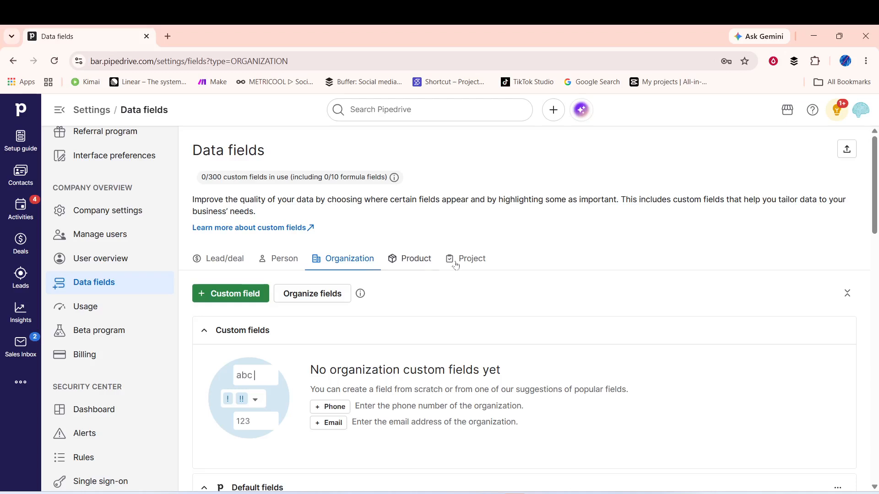
click(427, 261)
click(468, 264)
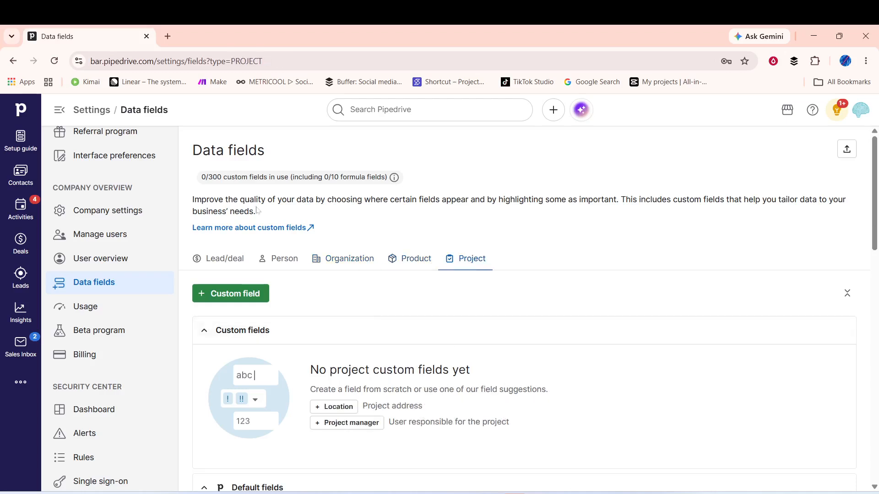
click(219, 262)
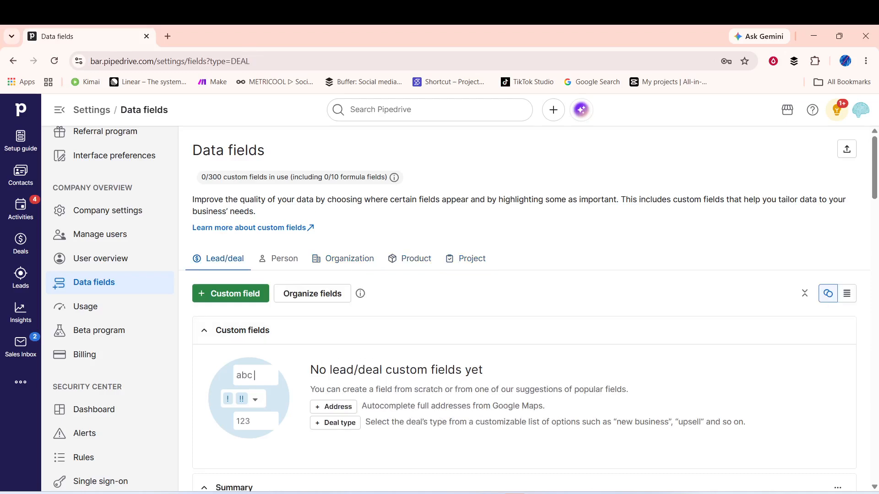
click(293, 263)
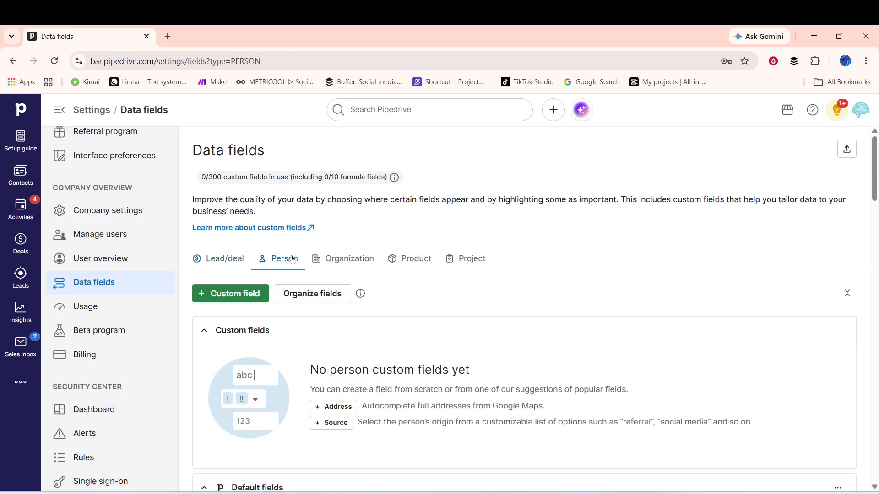
Start a new custom field for organizations and name it "Budget"
click(332, 261)
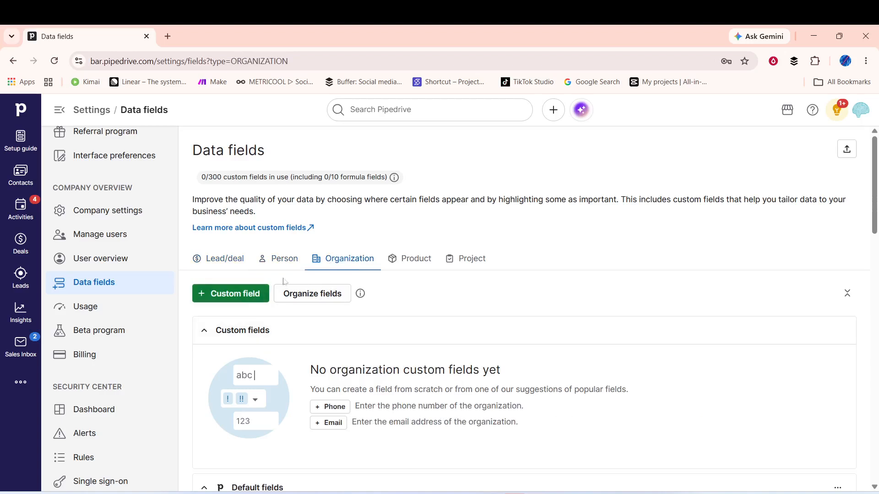
click(226, 293)
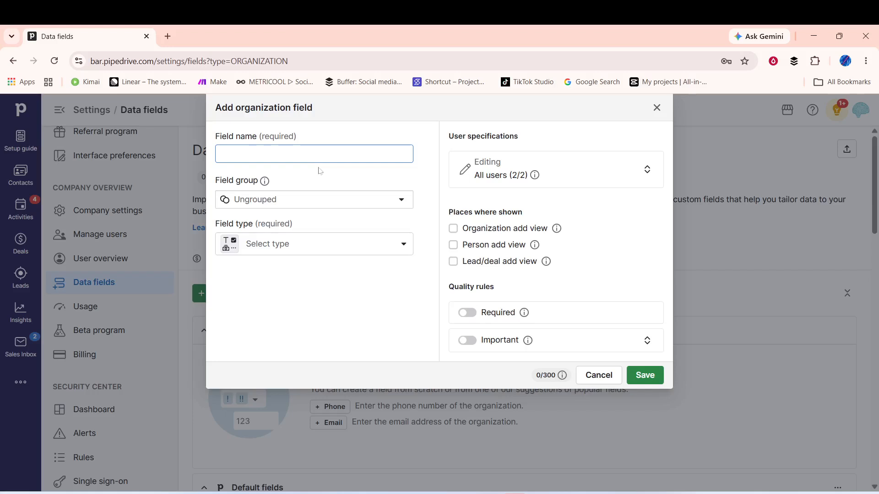
key(Caps_Lock)
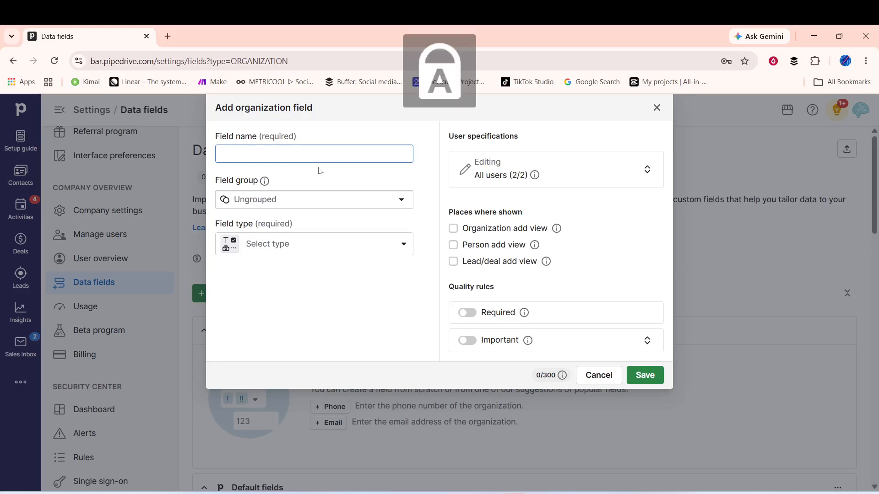
text(BU)
key(BackSpace)
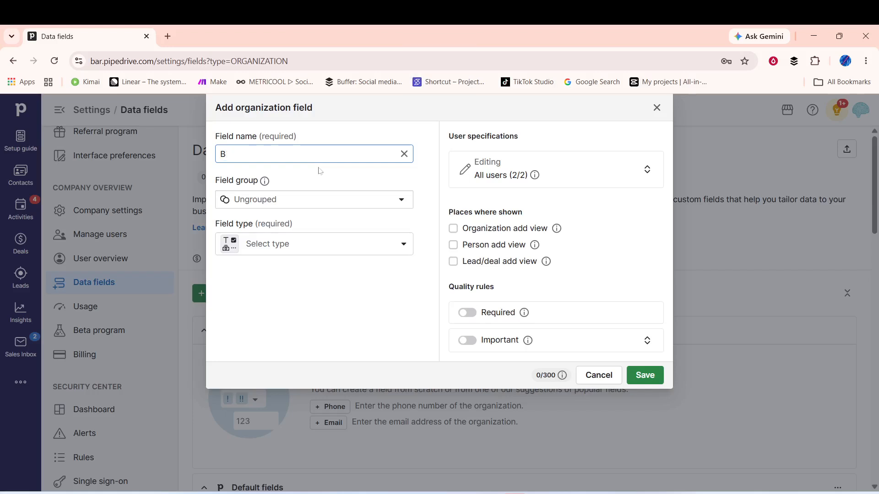
key(Caps_Lock)
text(udget)
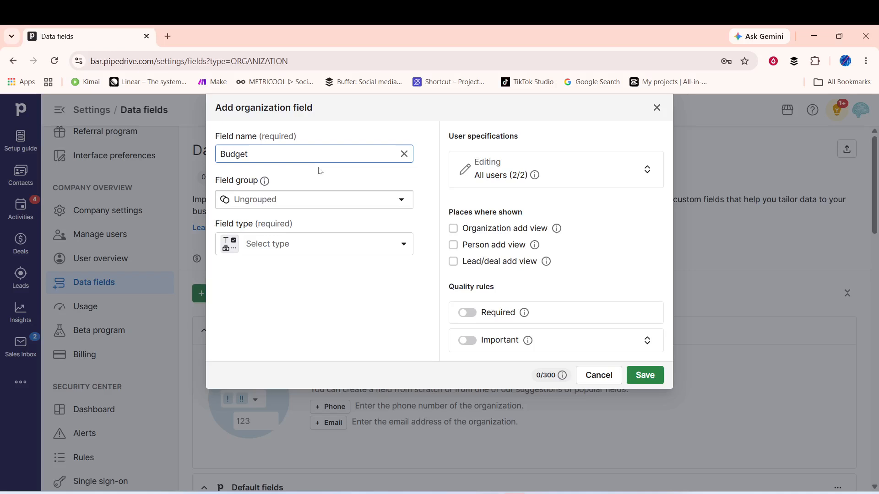
Create a field group named "client sign" and assign the Budget field to it
click(327, 199)
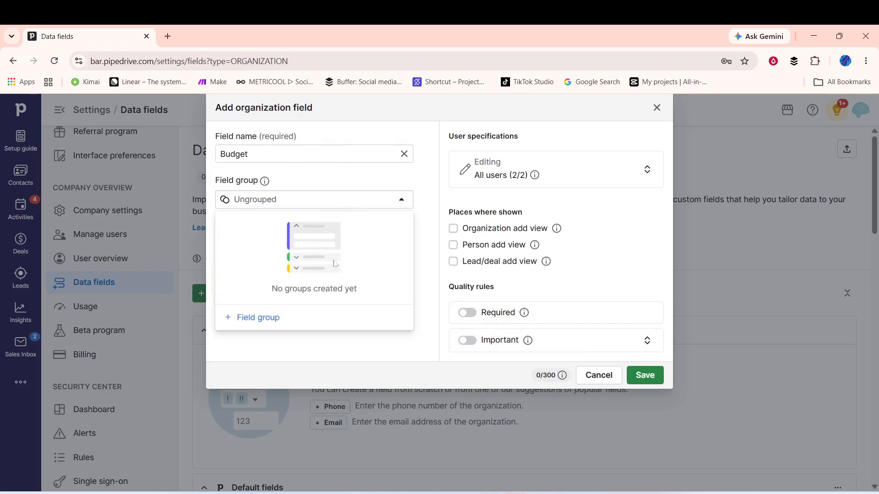
click(258, 318)
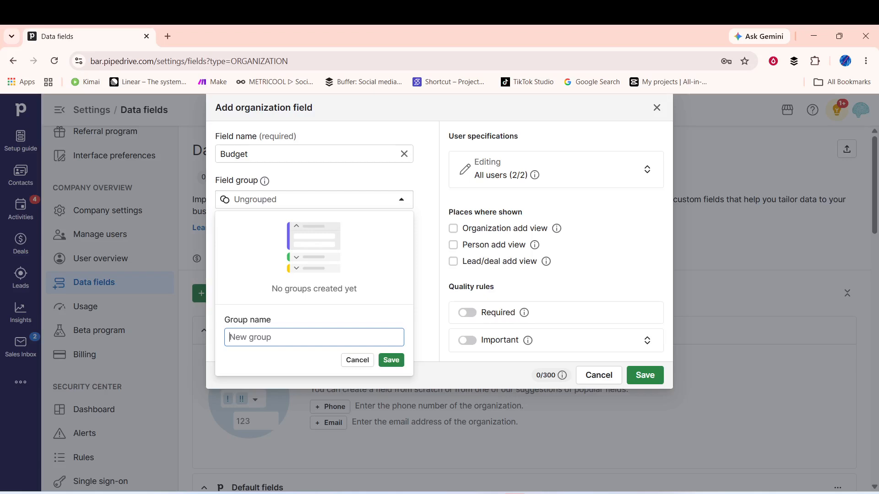
text(client sign)
click(384, 361)
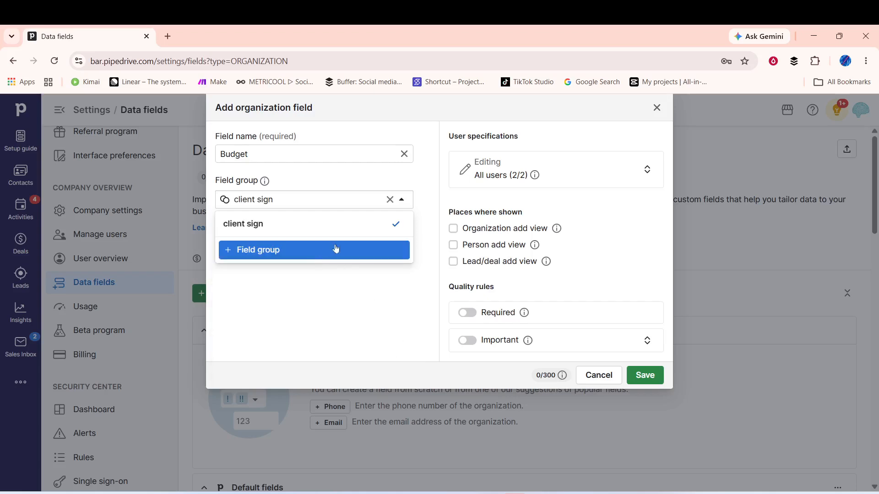
click(303, 297)
Set the Budget field's type to Large text and show it in the organization, person and lead/deal add views
click(301, 250)
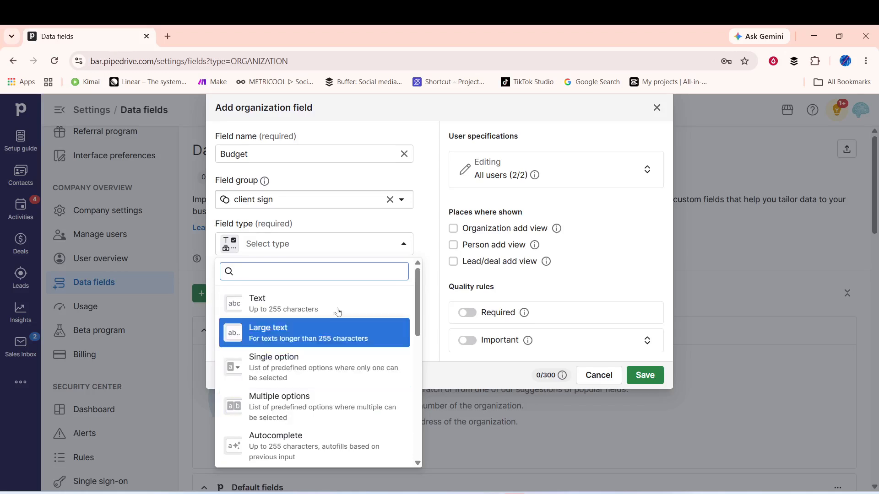
click(352, 344)
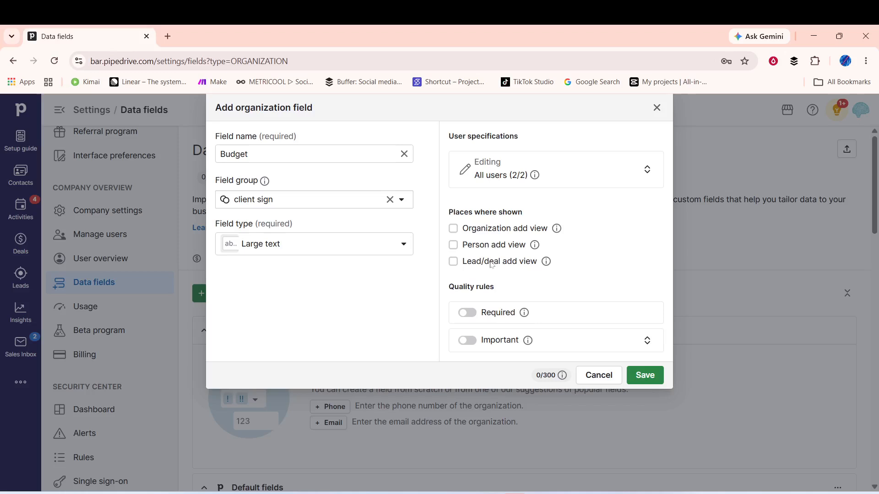
click(472, 233)
click(467, 251)
click(466, 262)
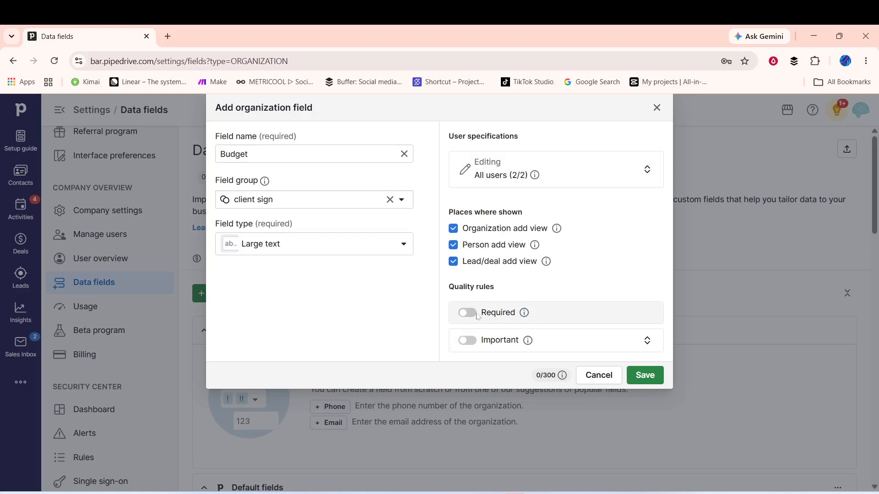
Make the Budget field required, show its Important pipeline rules, and save the field
click(460, 313)
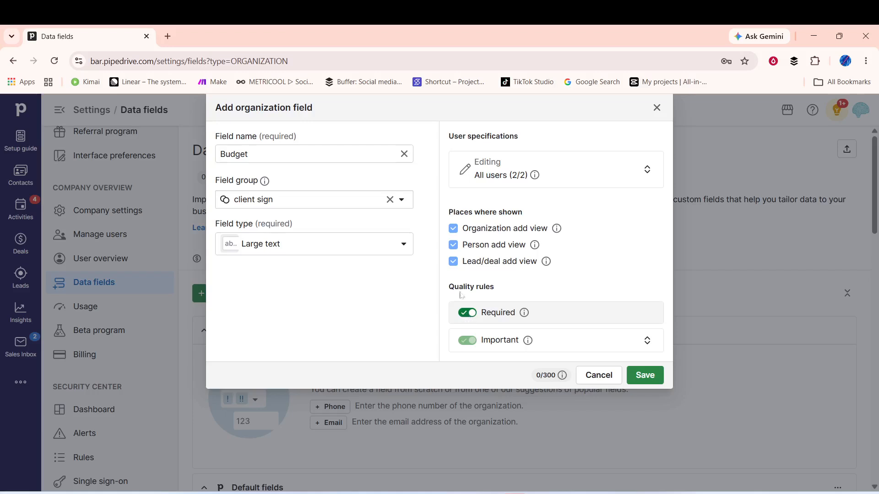
click(488, 339)
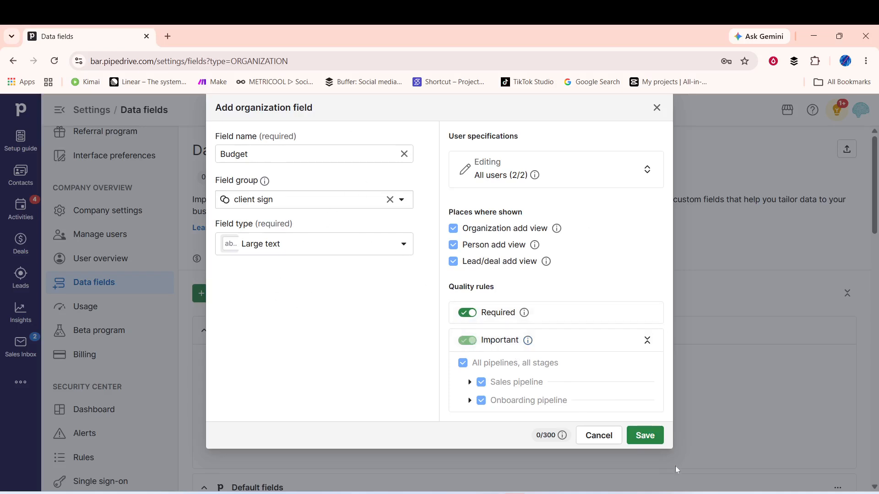
click(639, 440)
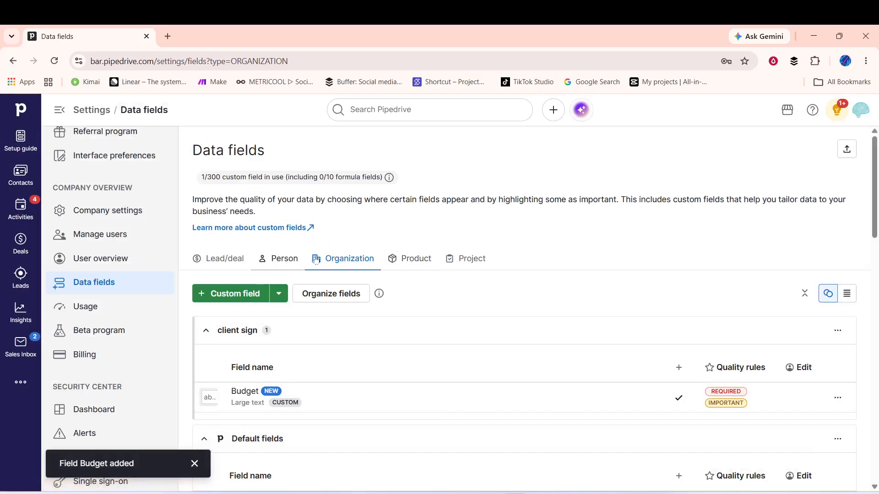
mouse_move(313, 493)
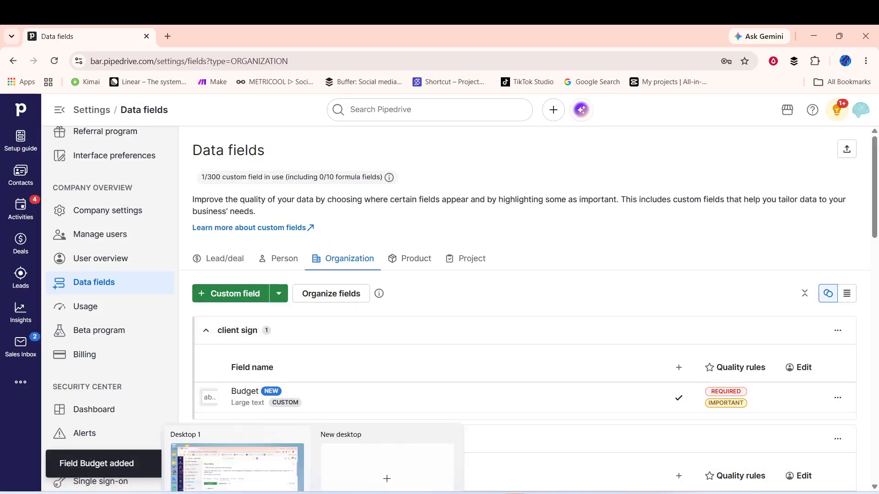